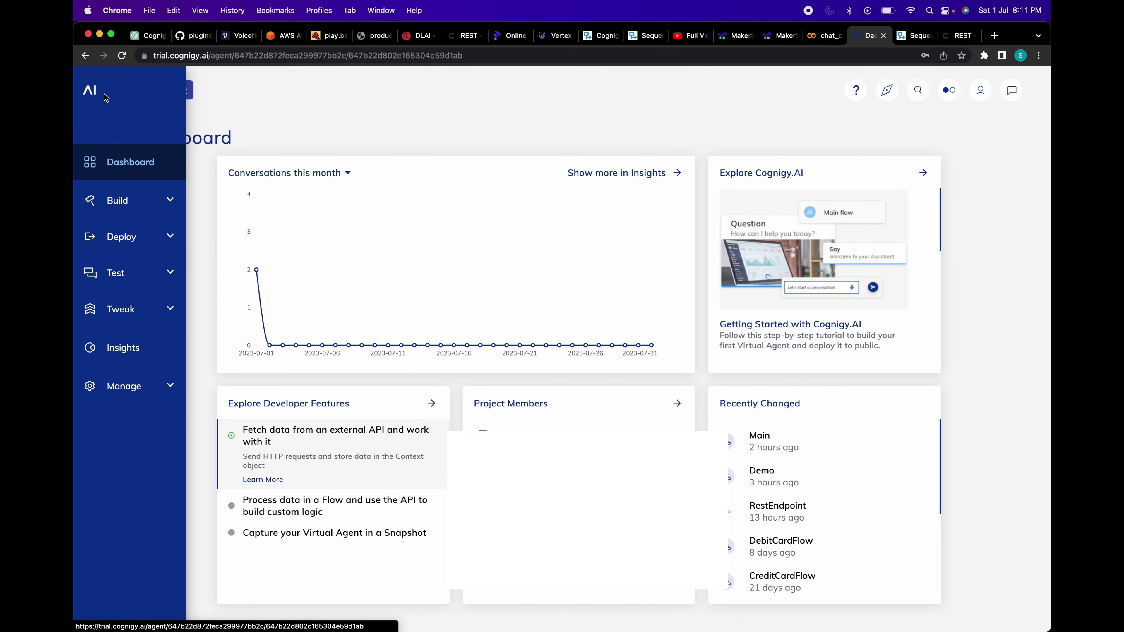
Open the Main flow of the SkylerBot agent from the list of agents.
{"action": "left_click", "coordinate": [105, 94]}
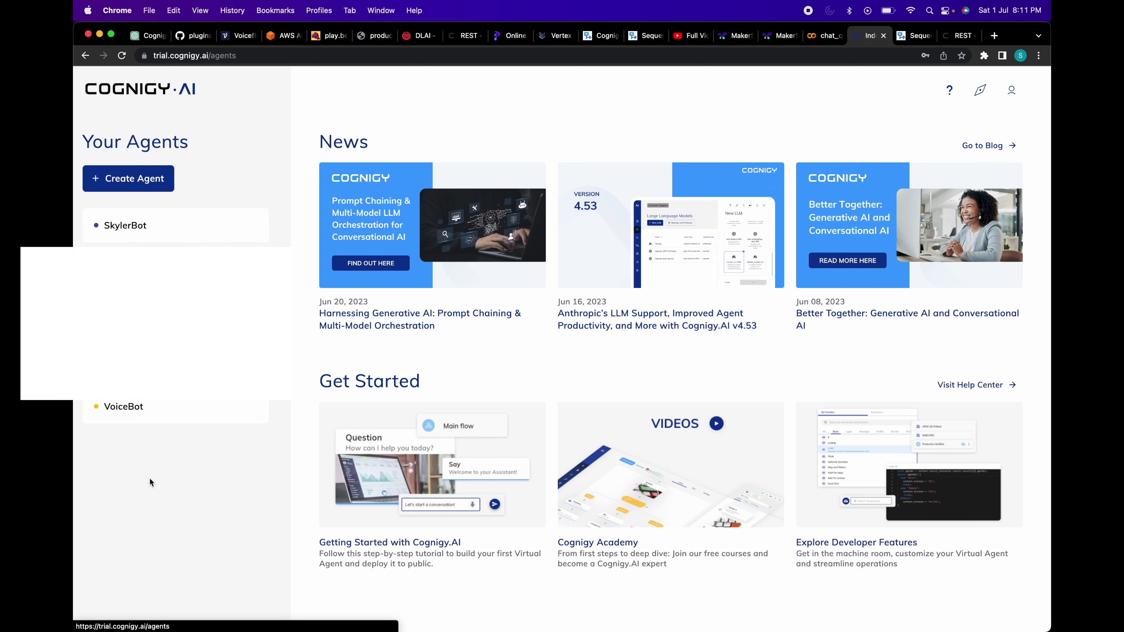
{"action": "left_click", "coordinate": [172, 228]}
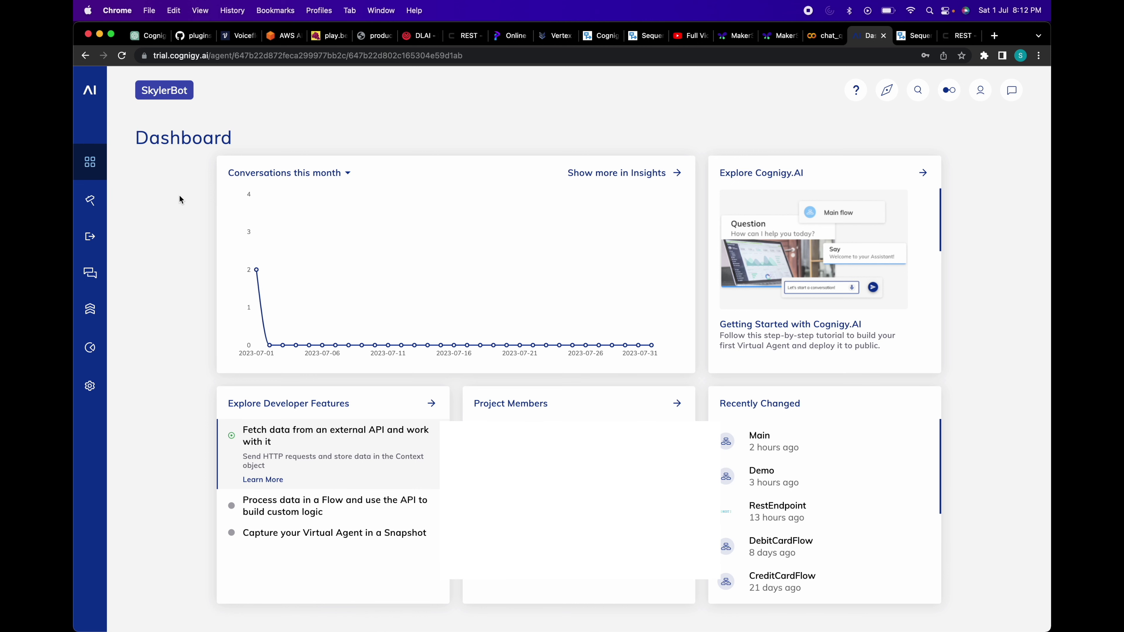
{"action": "mouse_move", "coordinate": [102, 201]}
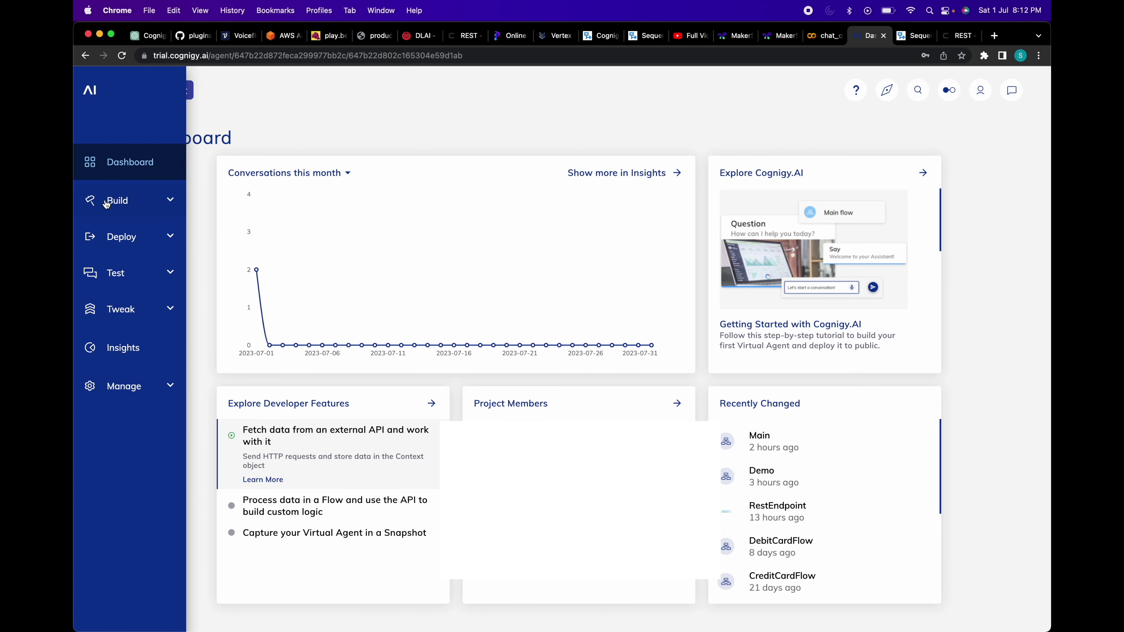
{"action": "left_click", "coordinate": [171, 202]}
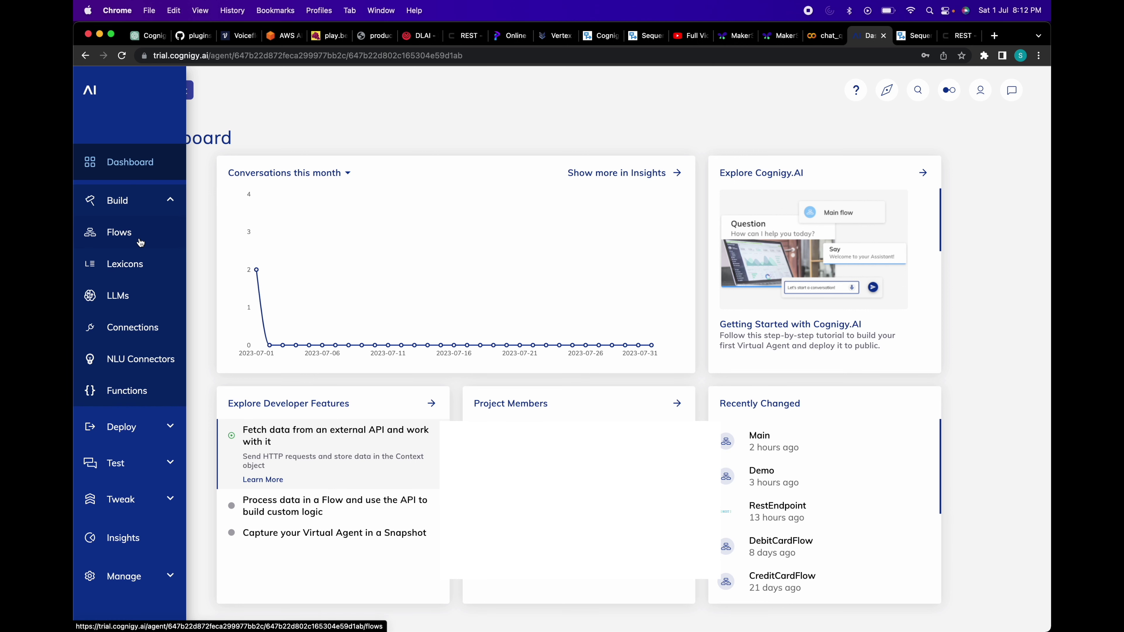
{"action": "left_click", "coordinate": [140, 241]}
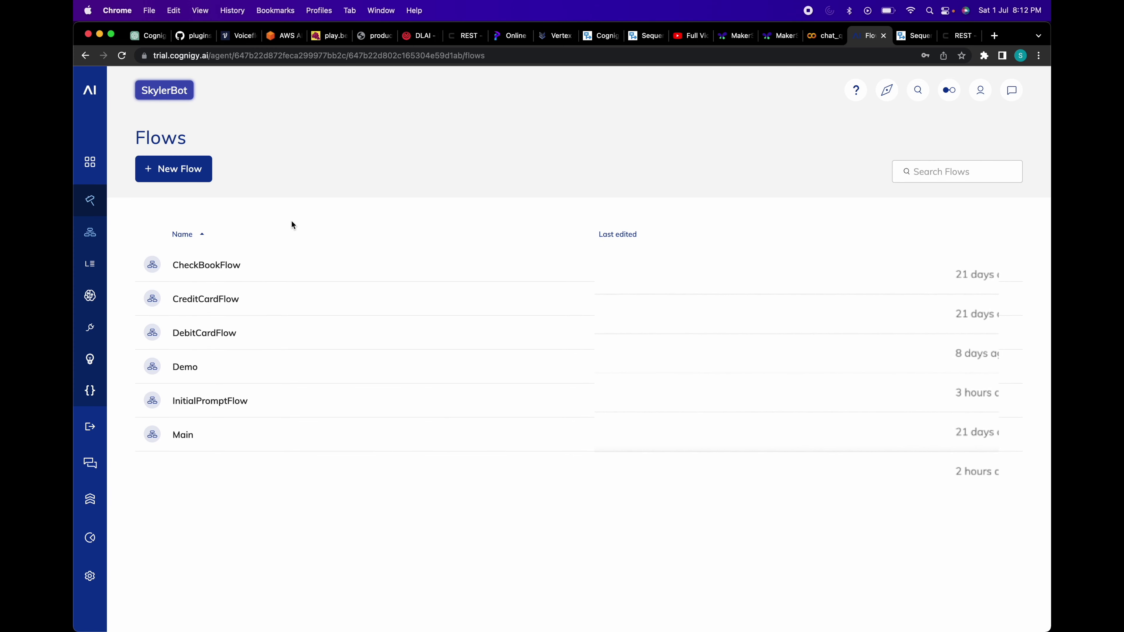
{"action": "left_click", "coordinate": [188, 433]}
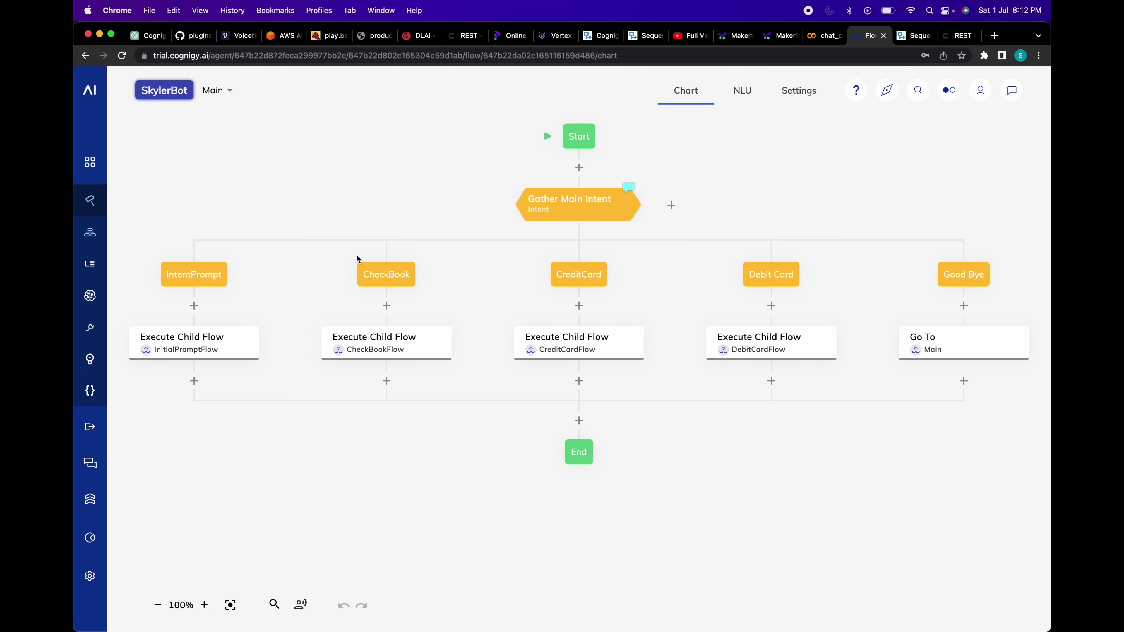
Inspect the Gather Main Intent node and the example sentences of the Main flow's CheckBook intent.
{"action": "left_click", "coordinate": [590, 216]}
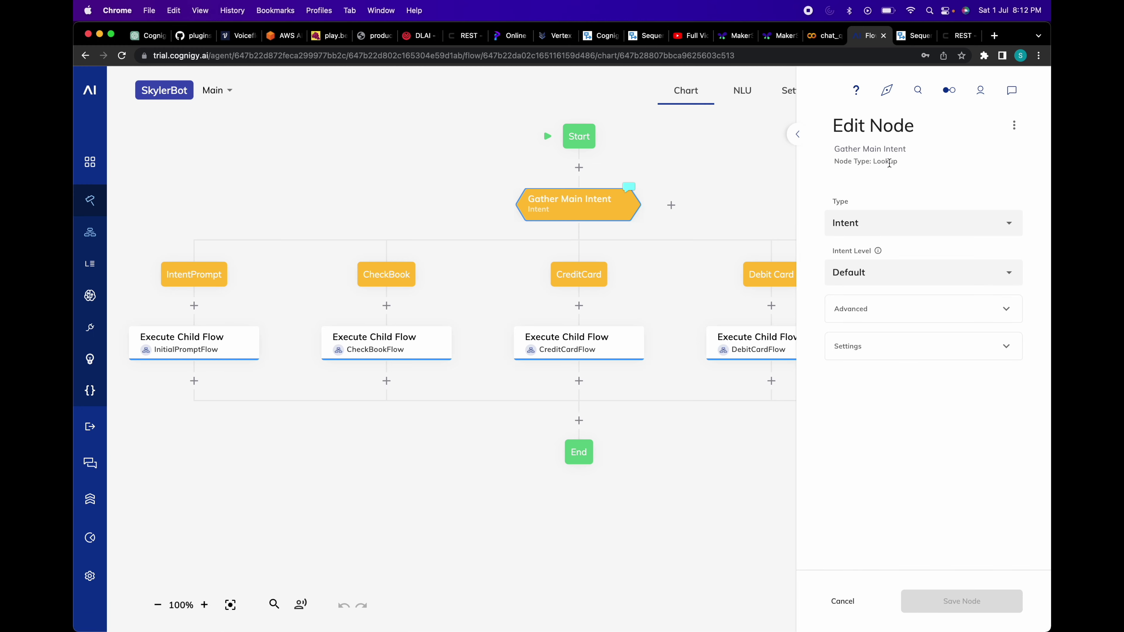
{"action": "left_click", "coordinate": [737, 176]}
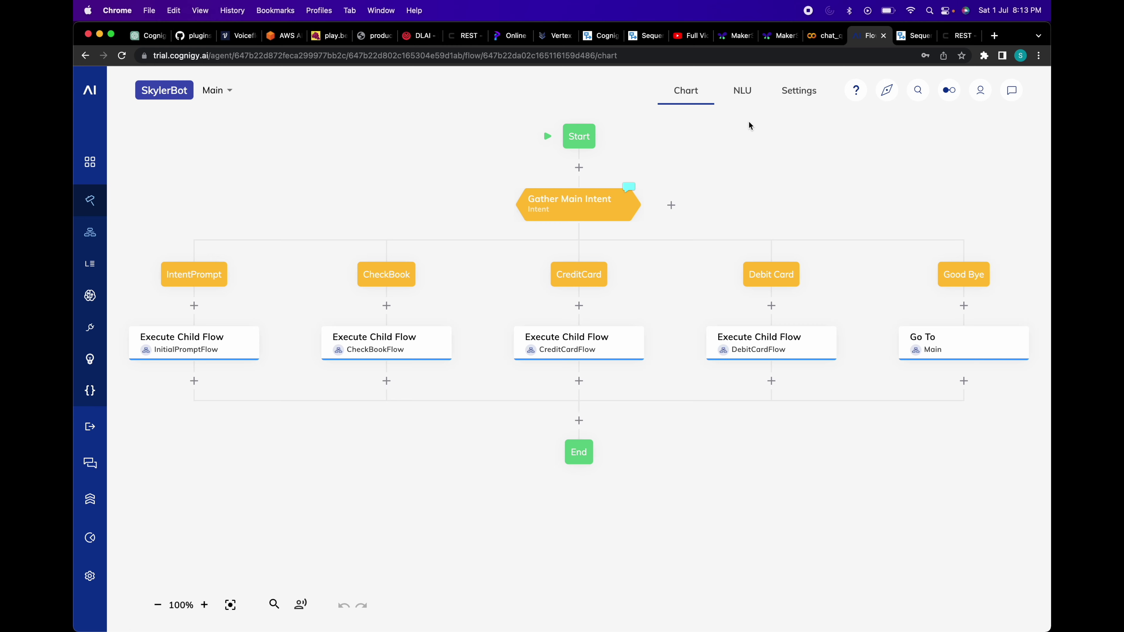
{"action": "left_click", "coordinate": [748, 99]}
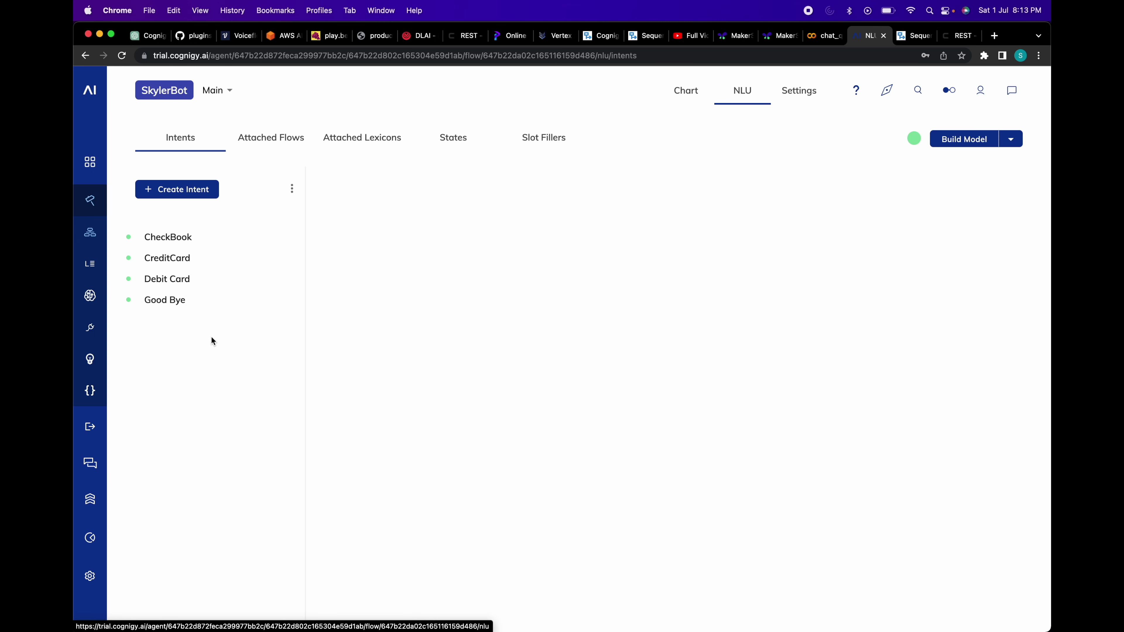
{"action": "left_click", "coordinate": [202, 247]}
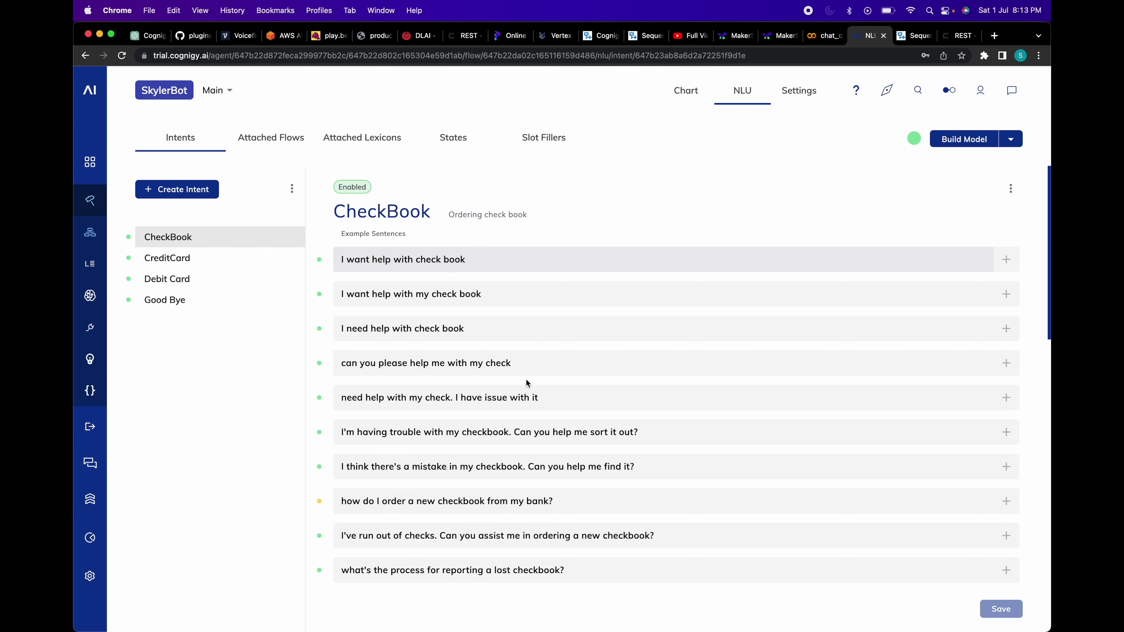
Create a new intent named TestDemo in the Main flow.
{"action": "left_click", "coordinate": [197, 191]}
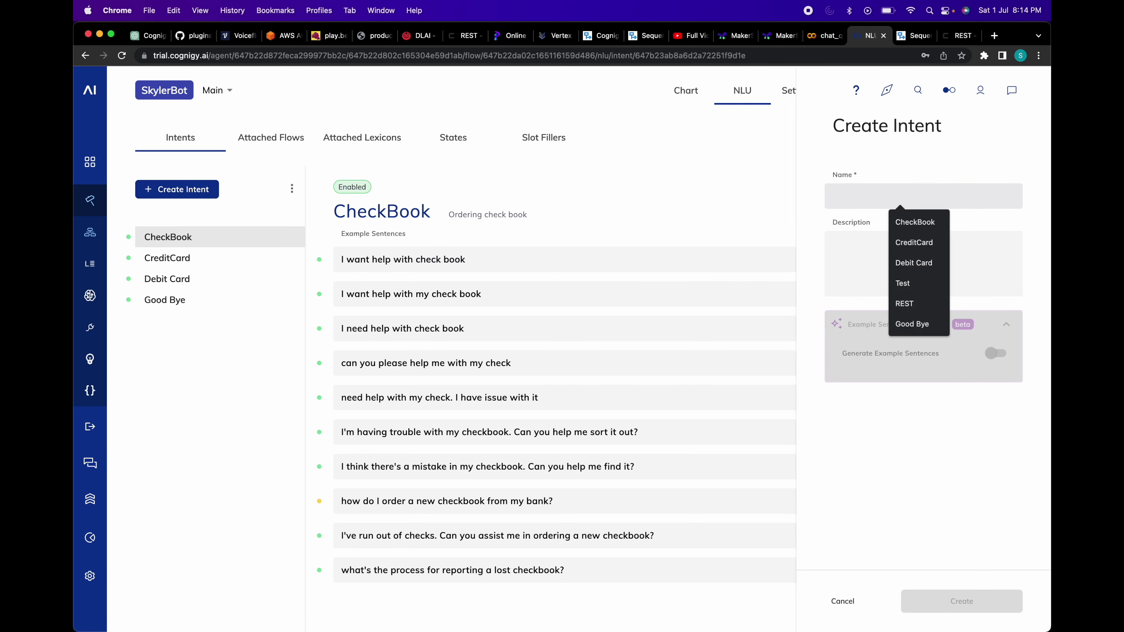
{"action": "type", "text": "TestDemo"}
{"action": "left_click", "coordinate": [886, 261]}
{"action": "left_click", "coordinate": [954, 593]}
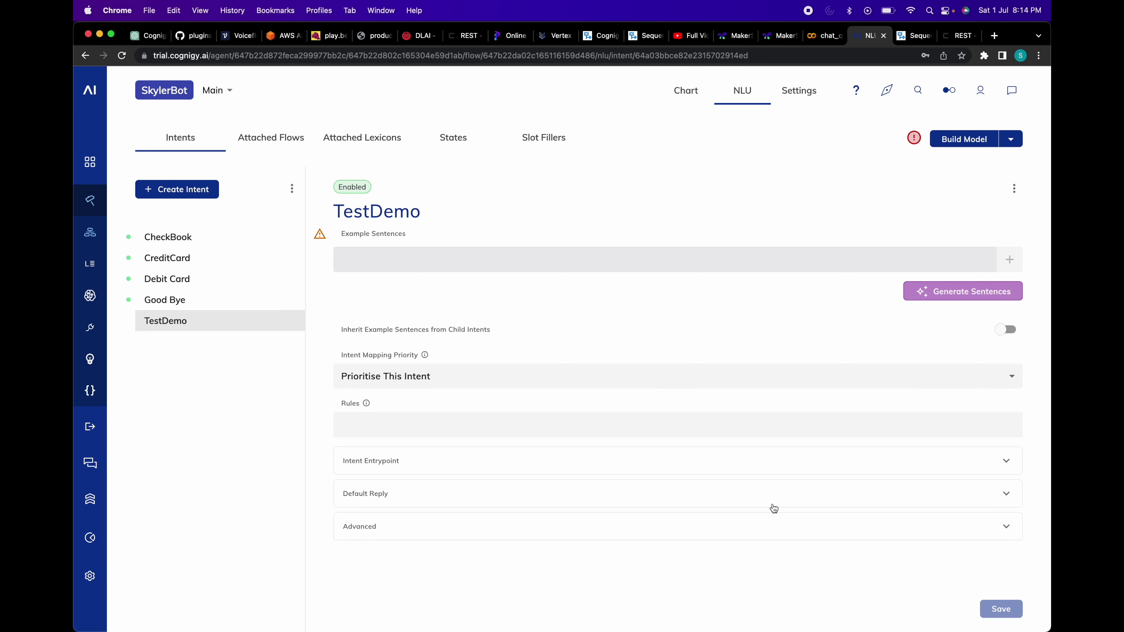
Add example sentences to TestDemo, including "example sentences", "i need help with checkbook" and "I have an issue with checkbook", and build the intent model.
{"action": "type", "text": "example sentences"}
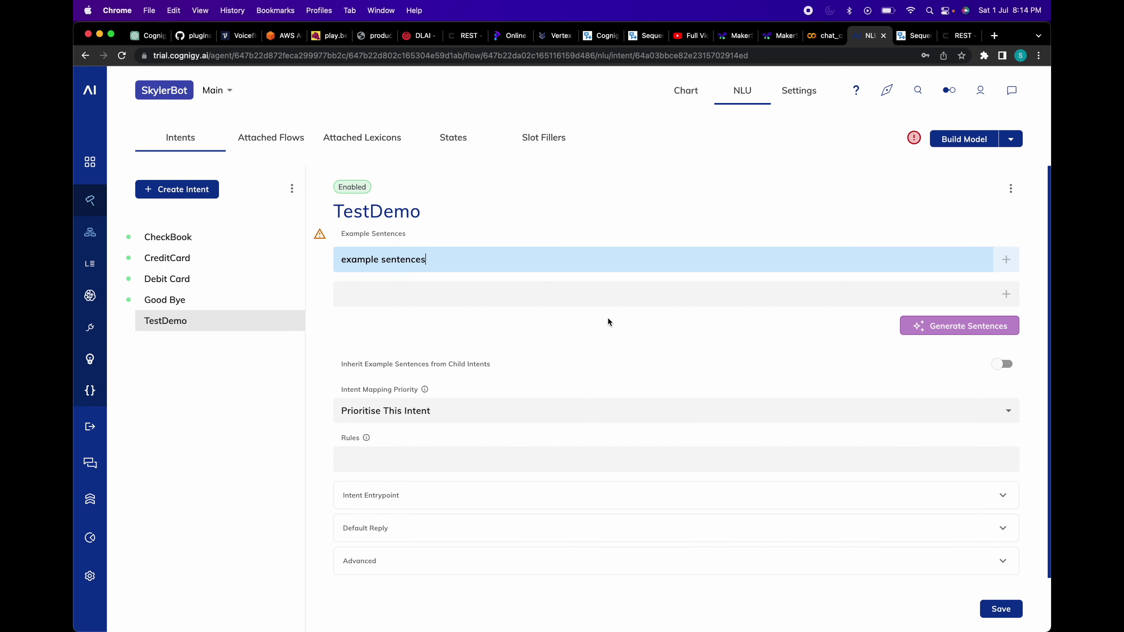
{"action": "key", "text": "Return"}
{"action": "type", "text": "I need help with c"}
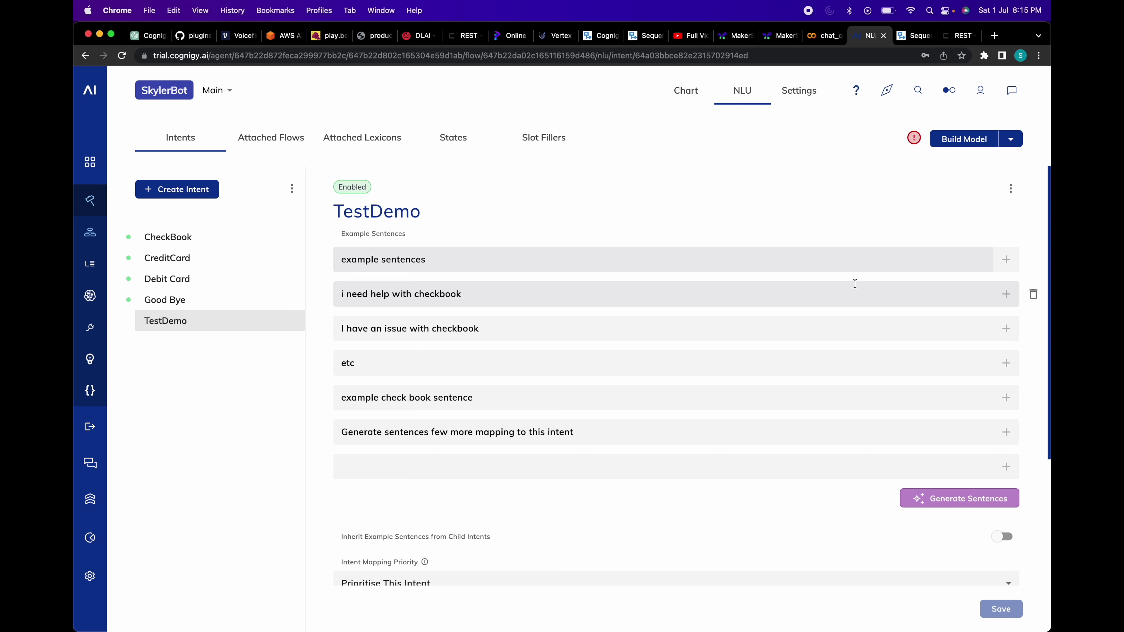
{"action": "left_click", "coordinate": [975, 141]}
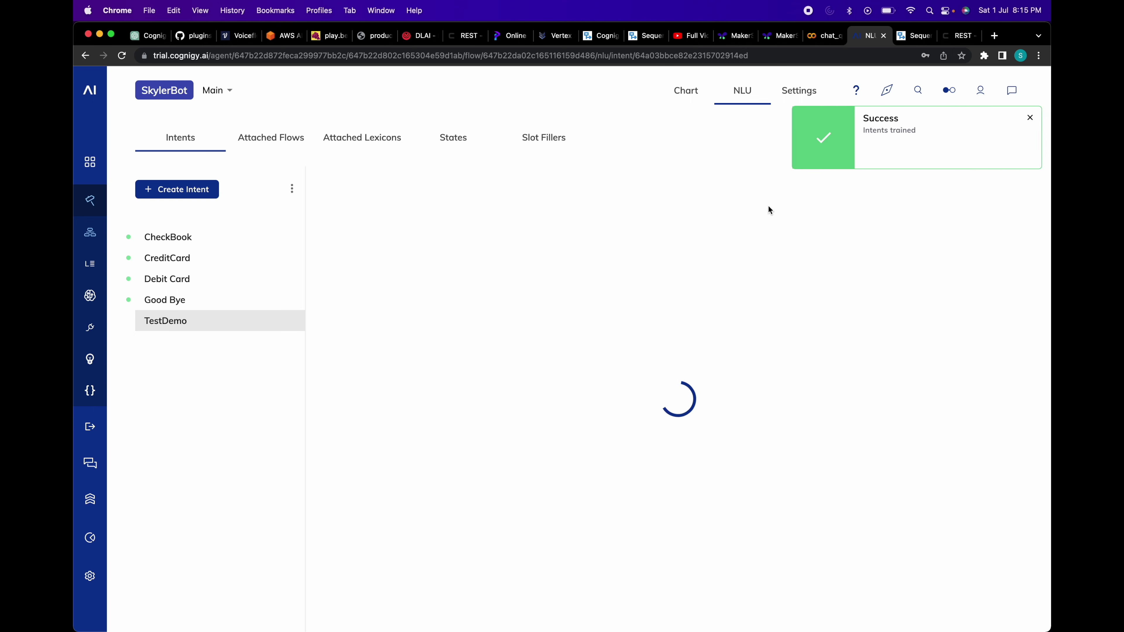
Open InitialPromptFlow from the Main flow chart and check the node type of its Welcome Prompt Variation node.
{"action": "left_click", "coordinate": [673, 100]}
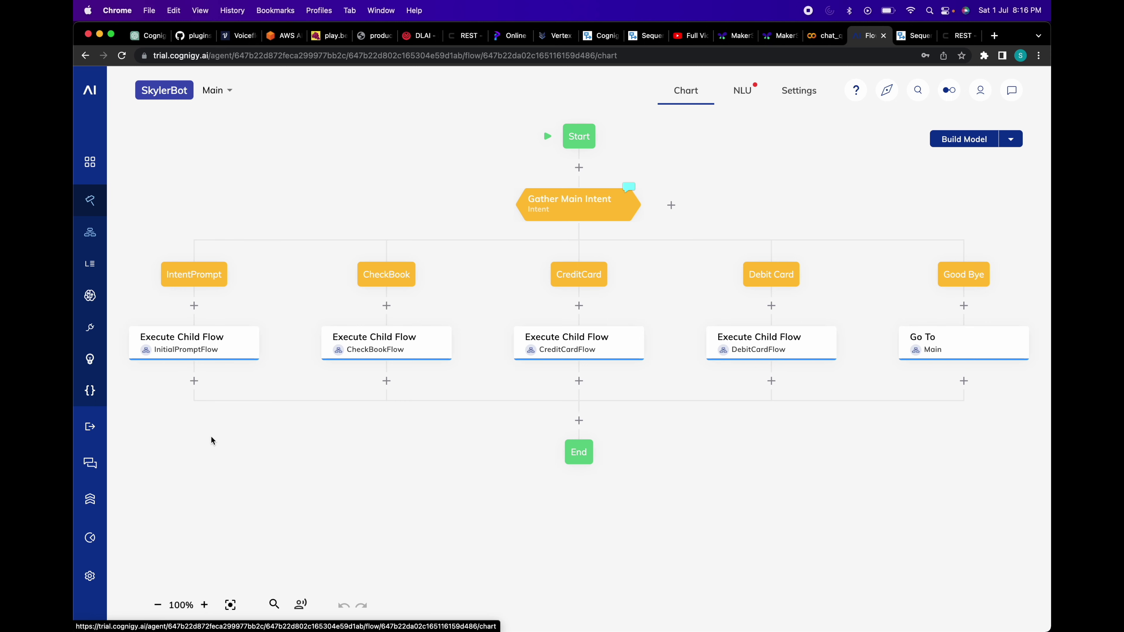
{"action": "left_click", "coordinate": [203, 351]}
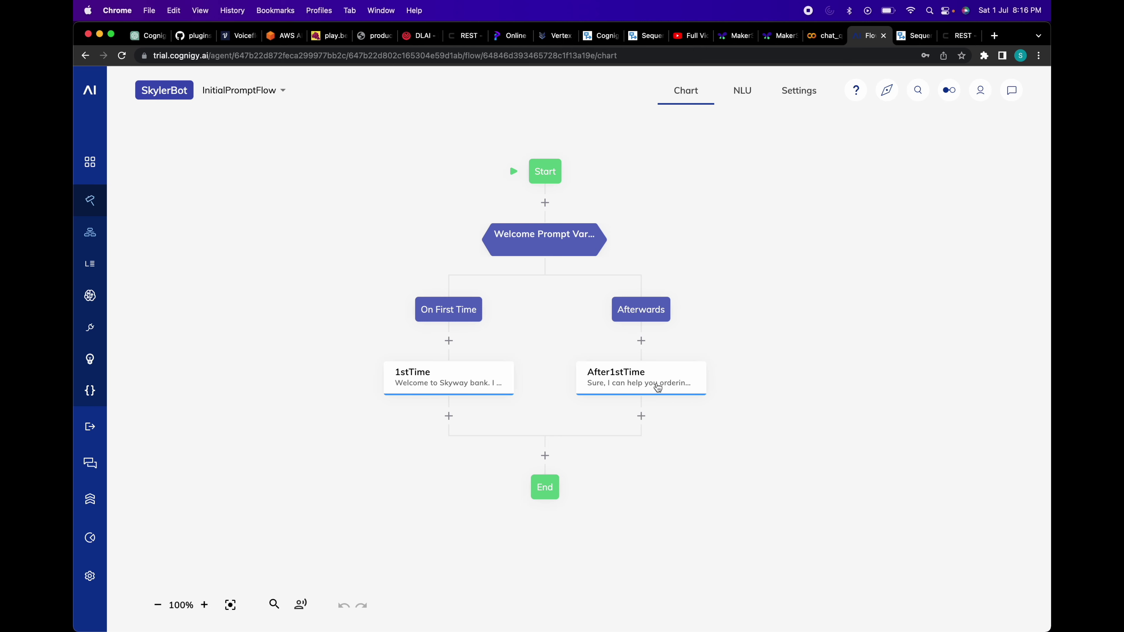
{"action": "left_click", "coordinate": [554, 251]}
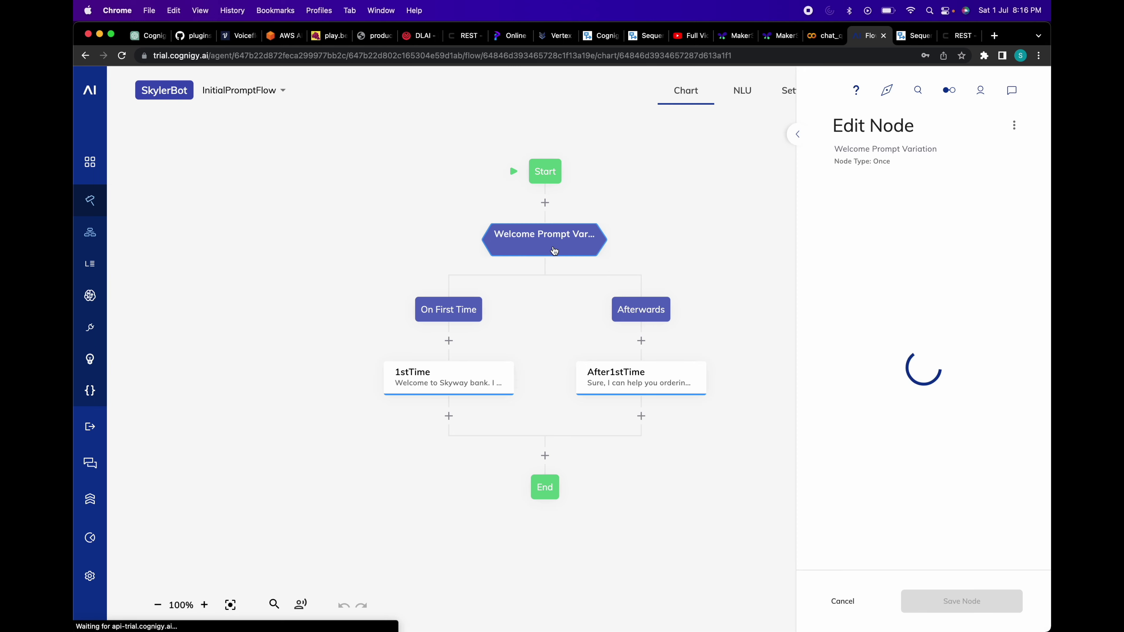
{"action": "double_click", "coordinate": [884, 162]}
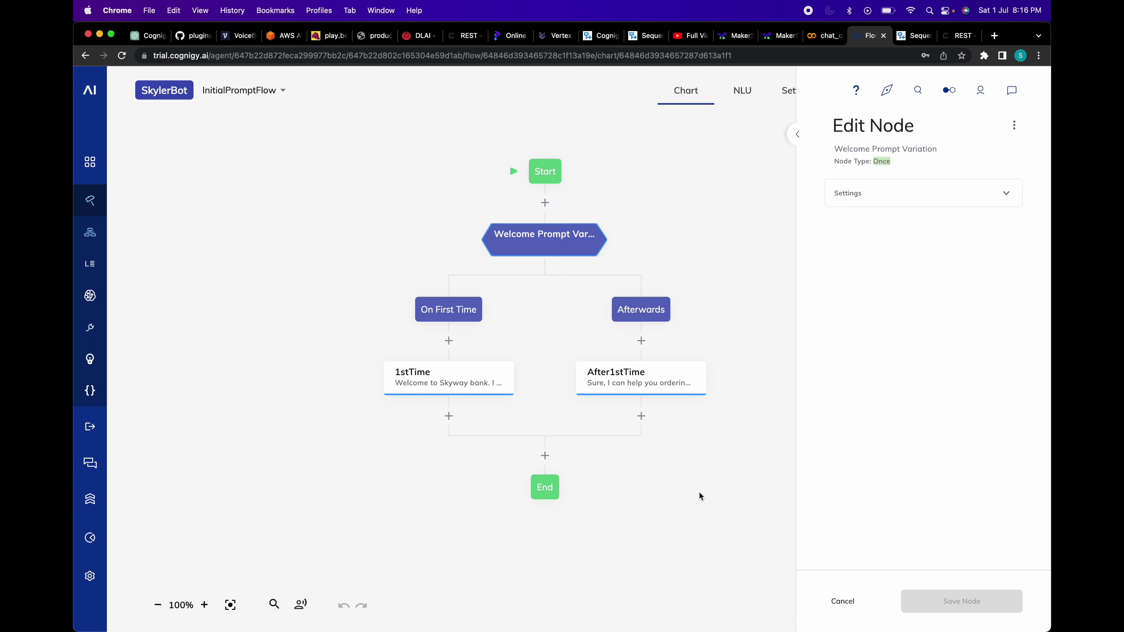
{"action": "left_click", "coordinate": [705, 499]}
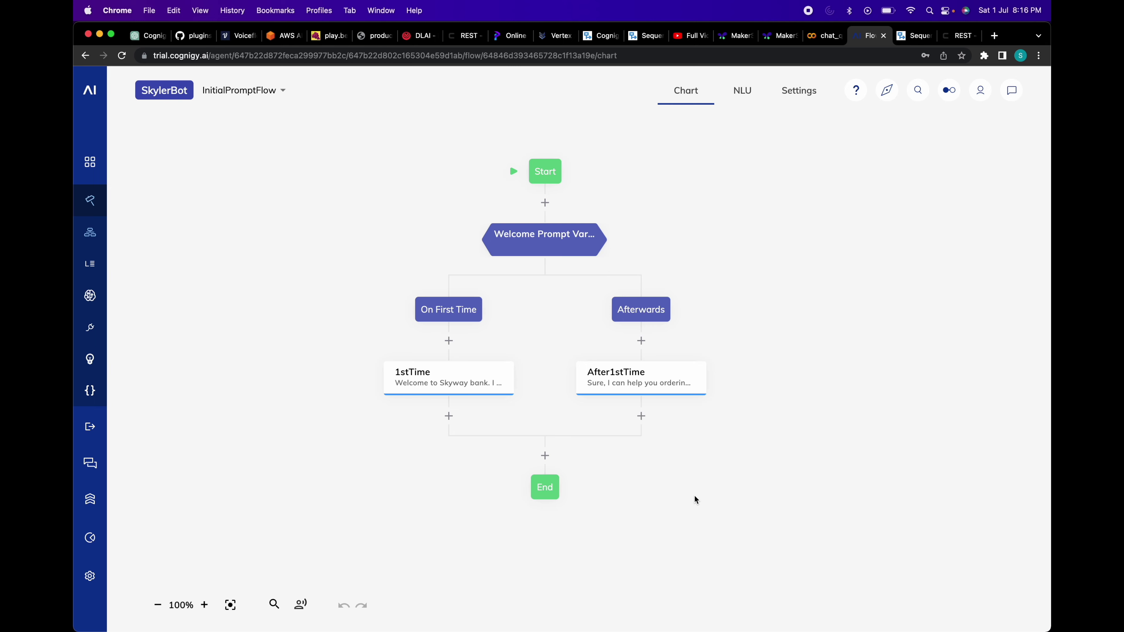
Review the welcome text in the 1stTime node under On First Time and close the node editor.
{"action": "left_click", "coordinate": [458, 392]}
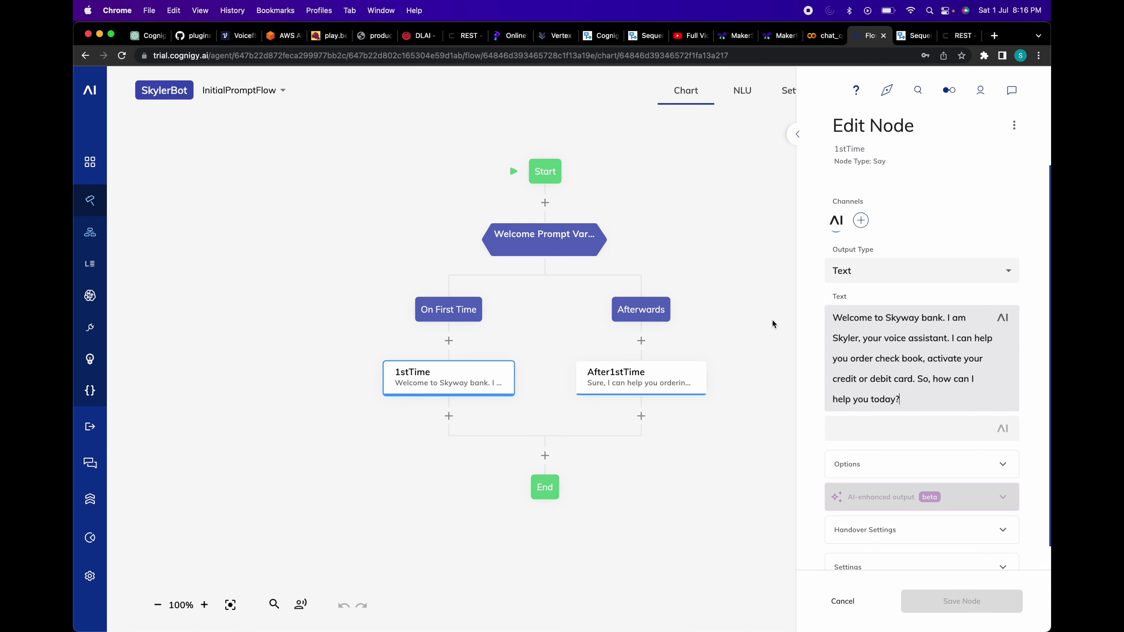
{"action": "left_click_drag", "start_coordinate": [900, 399], "coordinate": [859, 332]}
{"action": "left_click", "coordinate": [451, 383]}
{"action": "left_click", "coordinate": [695, 203]}
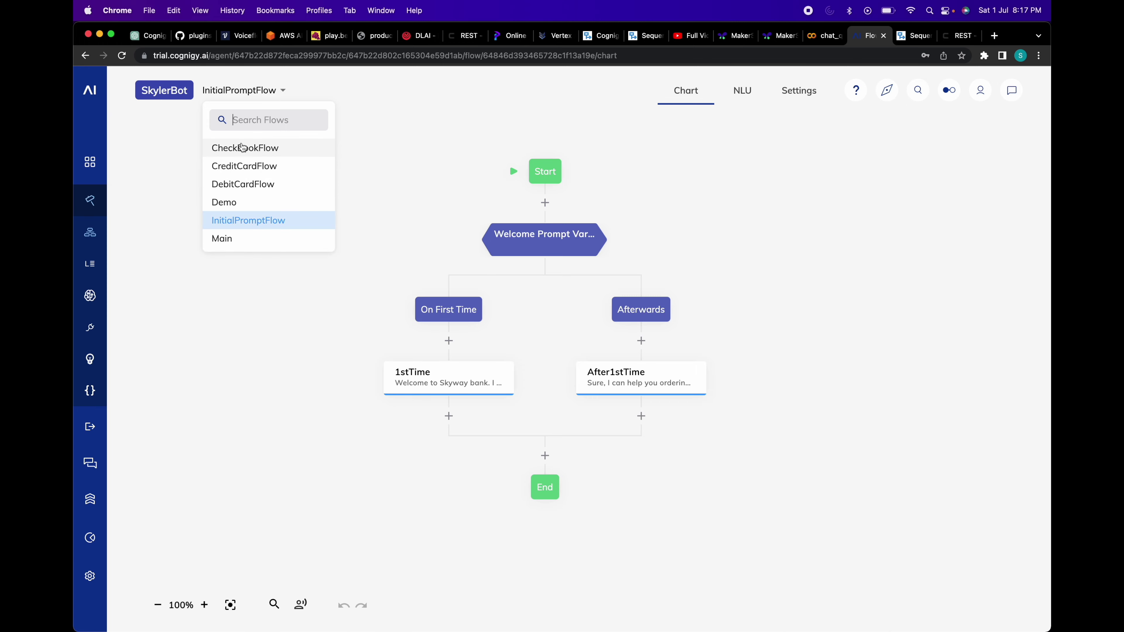
Return to the Main flow, open DebitCardFlow and review its DebitCard_Prompt and debit card question nodes.
{"action": "left_click", "coordinate": [232, 240]}
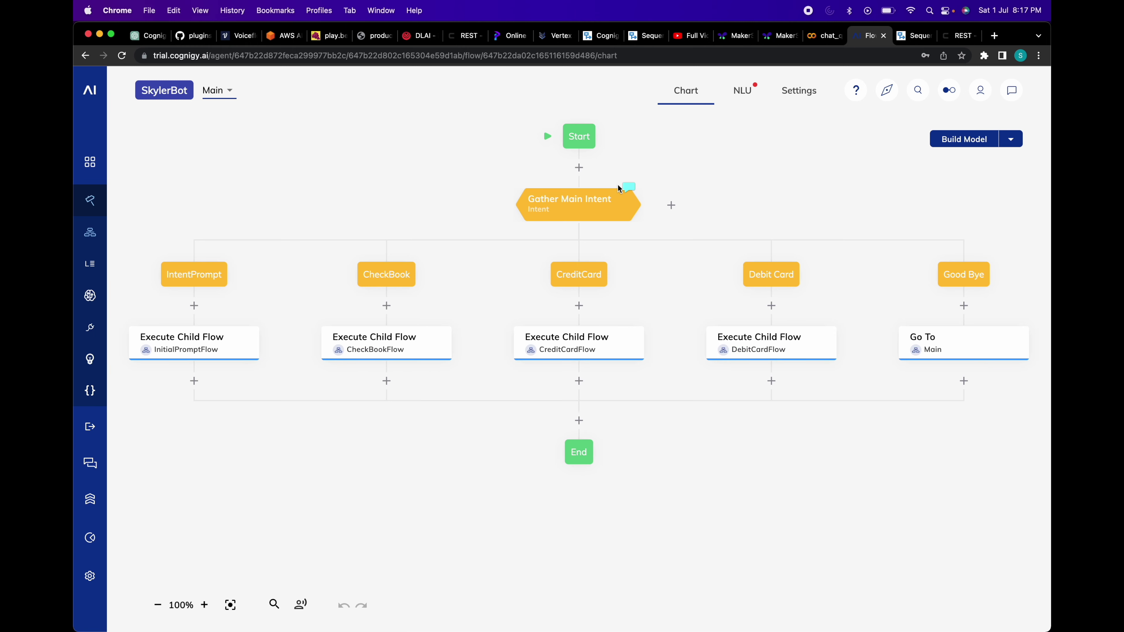
{"action": "left_click", "coordinate": [758, 350]}
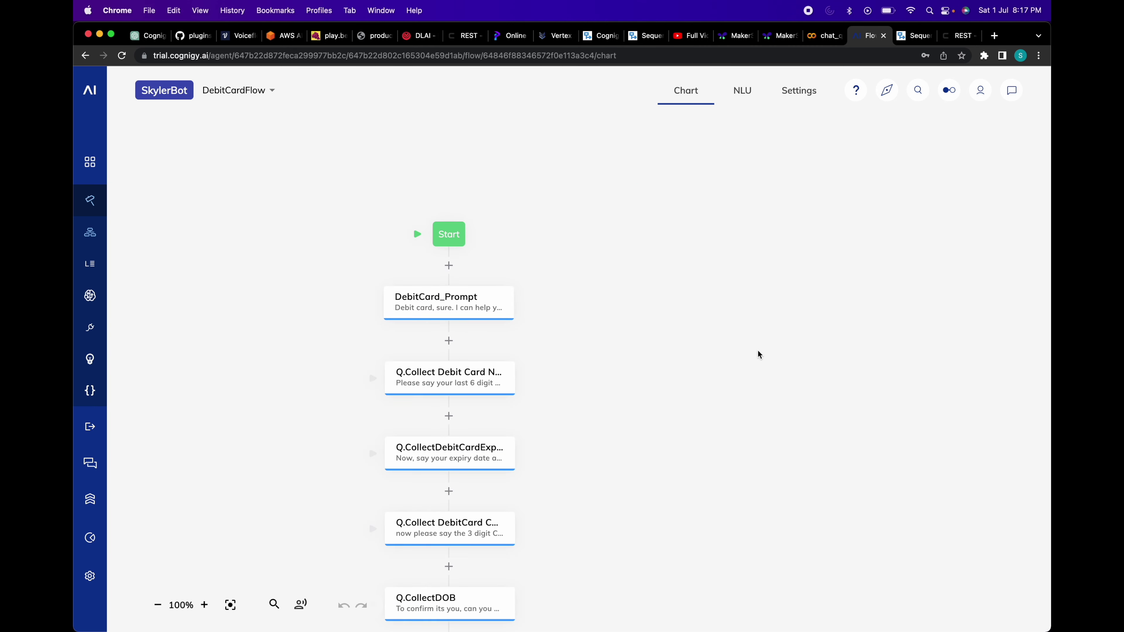
{"action": "scroll", "coordinate": [640, 361], "scroll_direction": "down", "scroll_amount": 5}
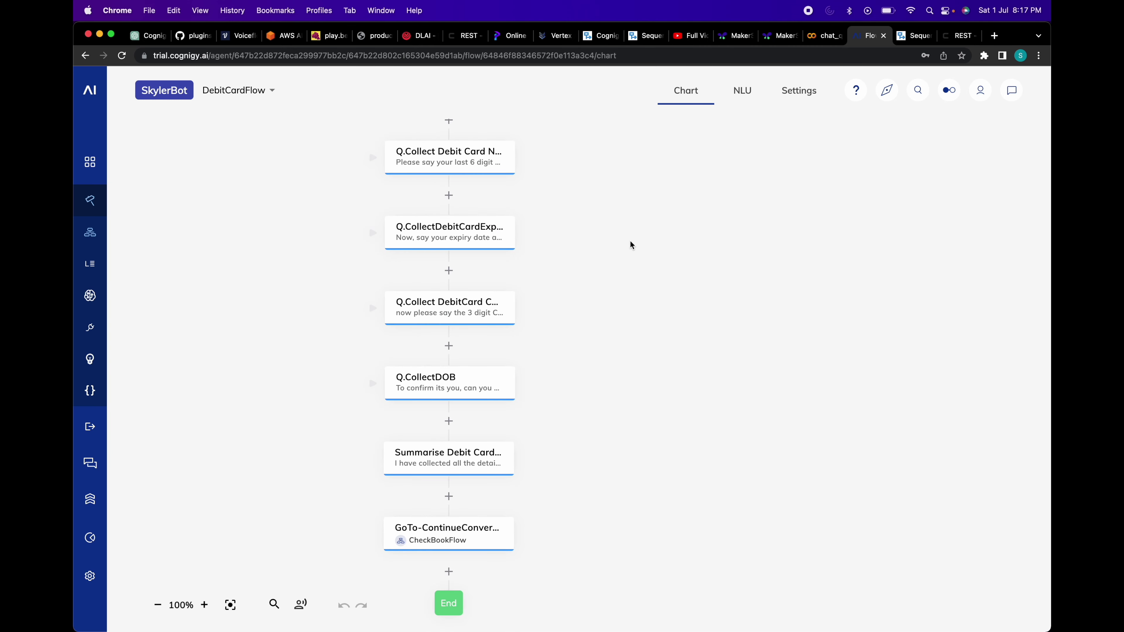
{"action": "scroll", "coordinate": [630, 245], "scroll_direction": "up", "scroll_amount": 5}
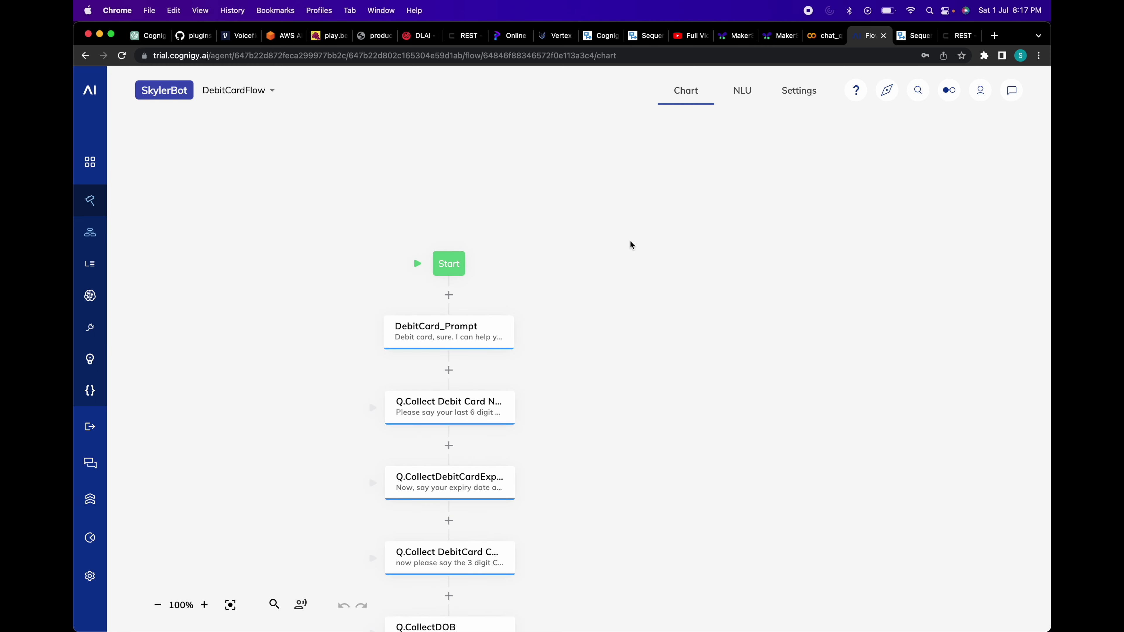
{"action": "left_click", "coordinate": [458, 336]}
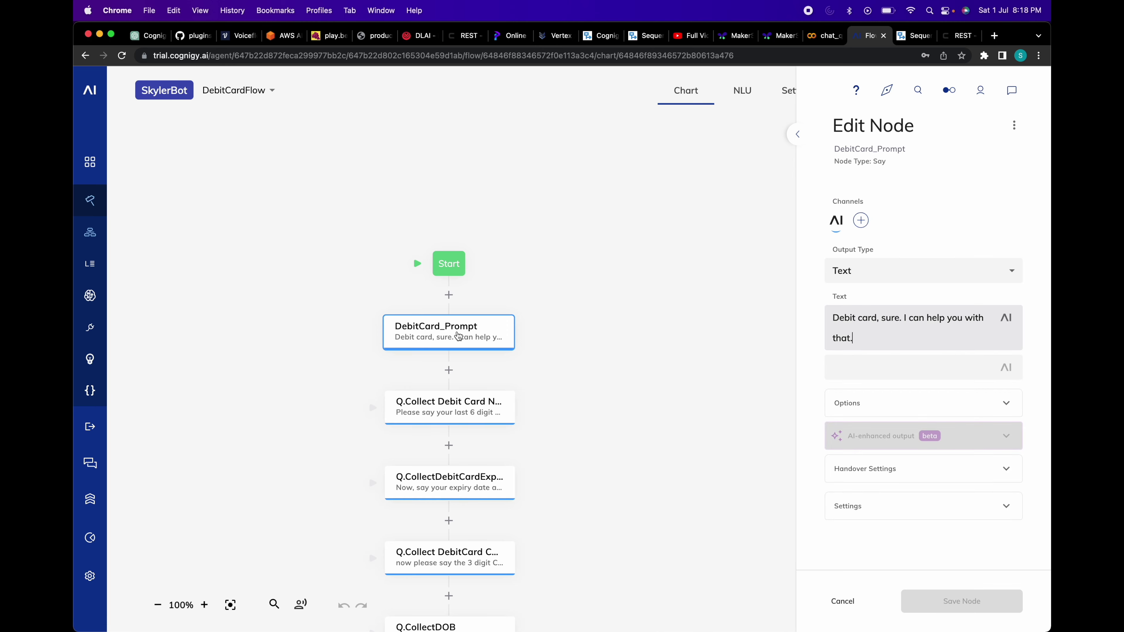
{"action": "left_click", "coordinate": [448, 410]}
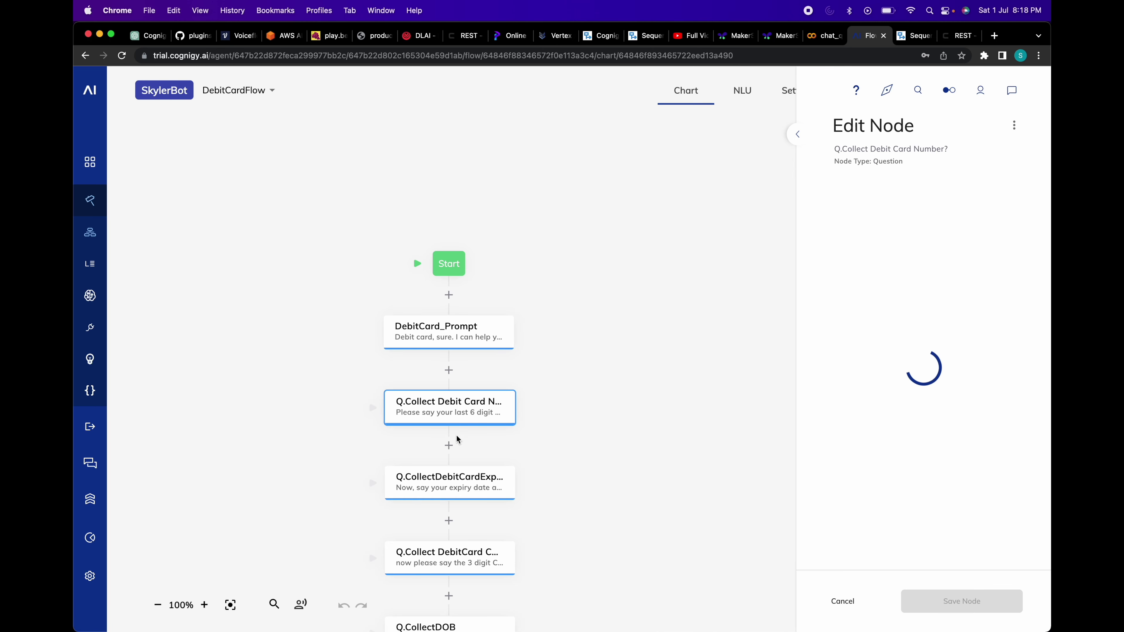
{"action": "left_click", "coordinate": [450, 554]}
Start a test chat against the Main flow and send the message "hello".
{"action": "left_click", "coordinate": [1011, 89]}
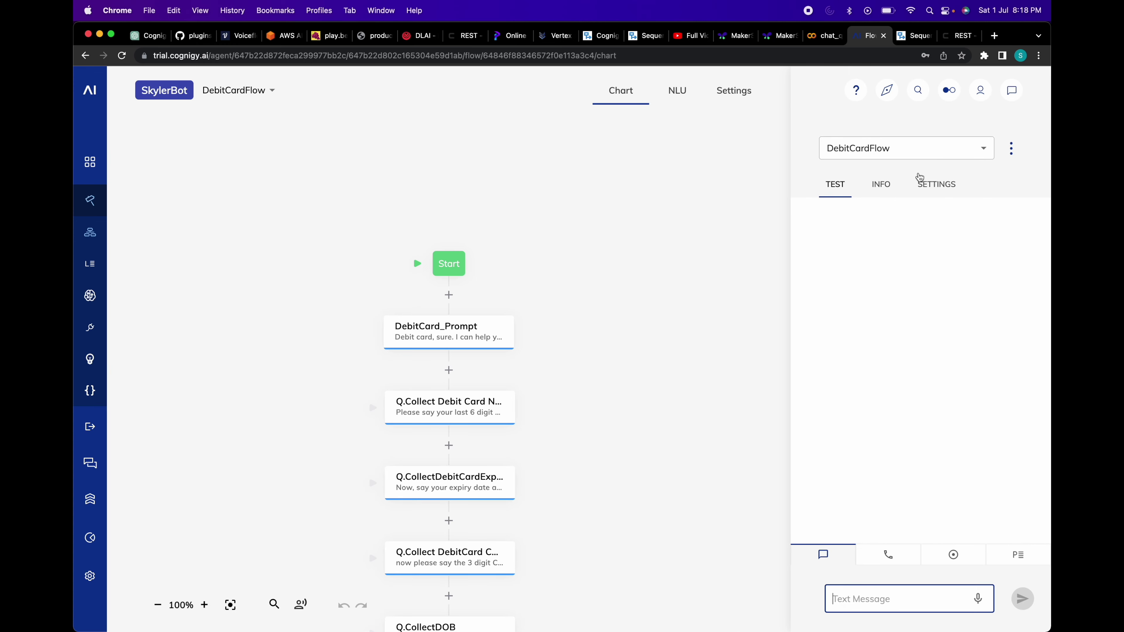
{"action": "left_click", "coordinate": [983, 148]}
{"action": "left_click", "coordinate": [865, 204]}
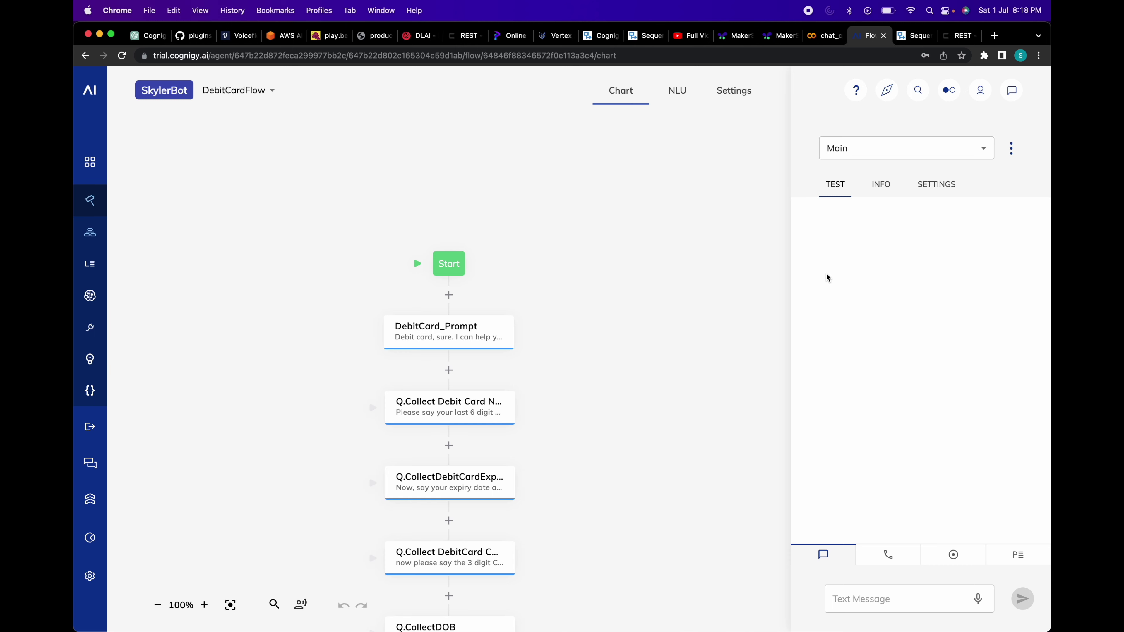
{"action": "left_click", "coordinate": [889, 600]}
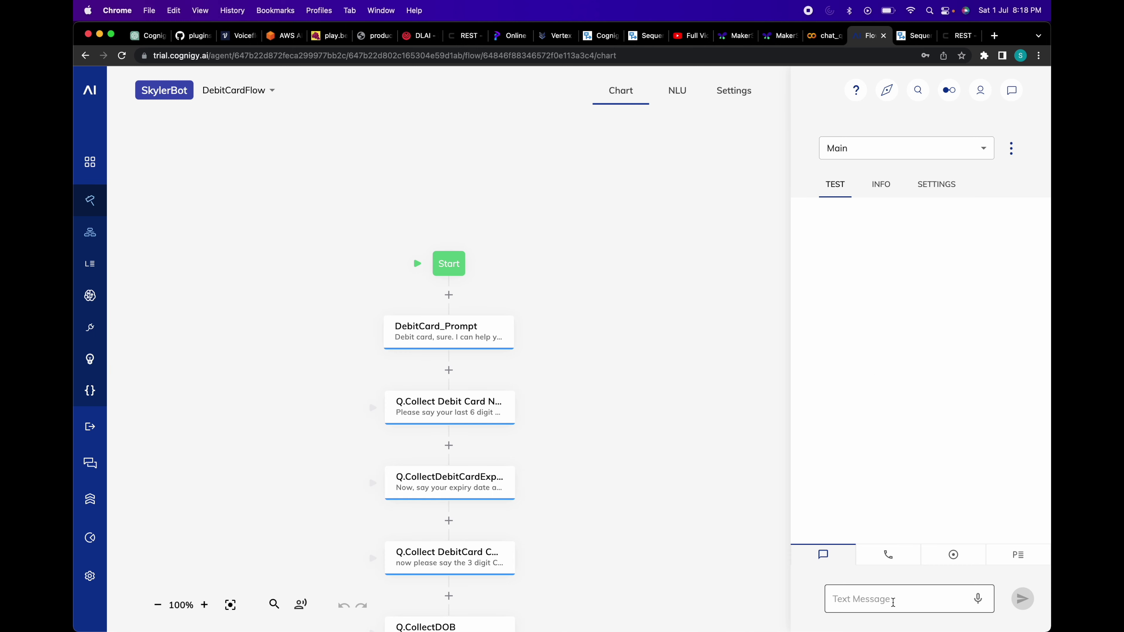
{"action": "type", "text": "hello"}
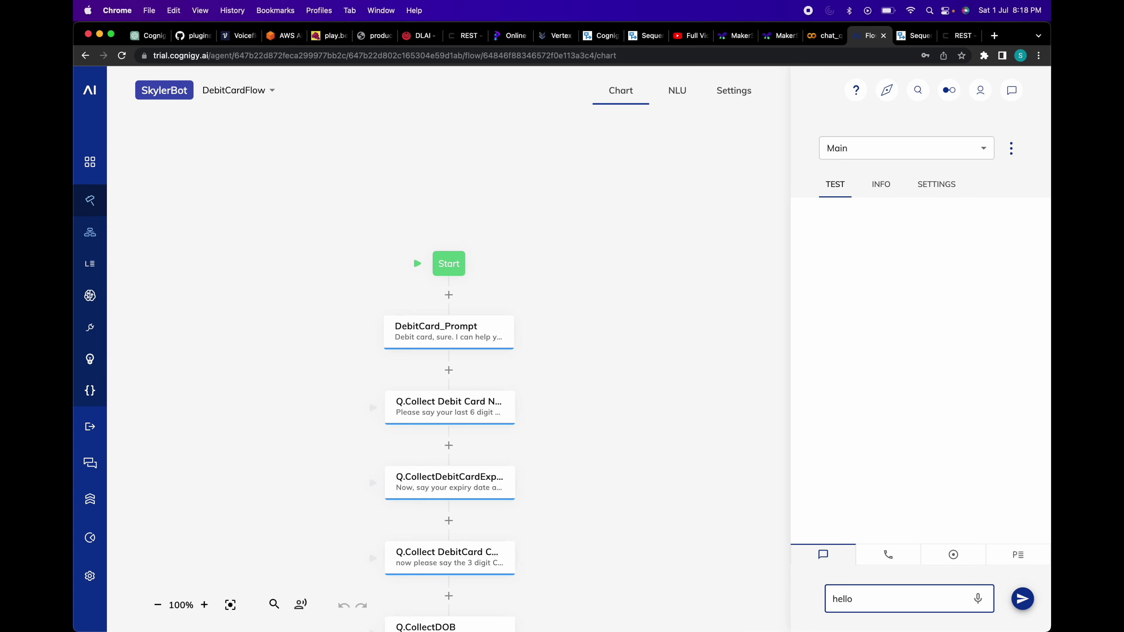
{"action": "key", "text": "Return"}
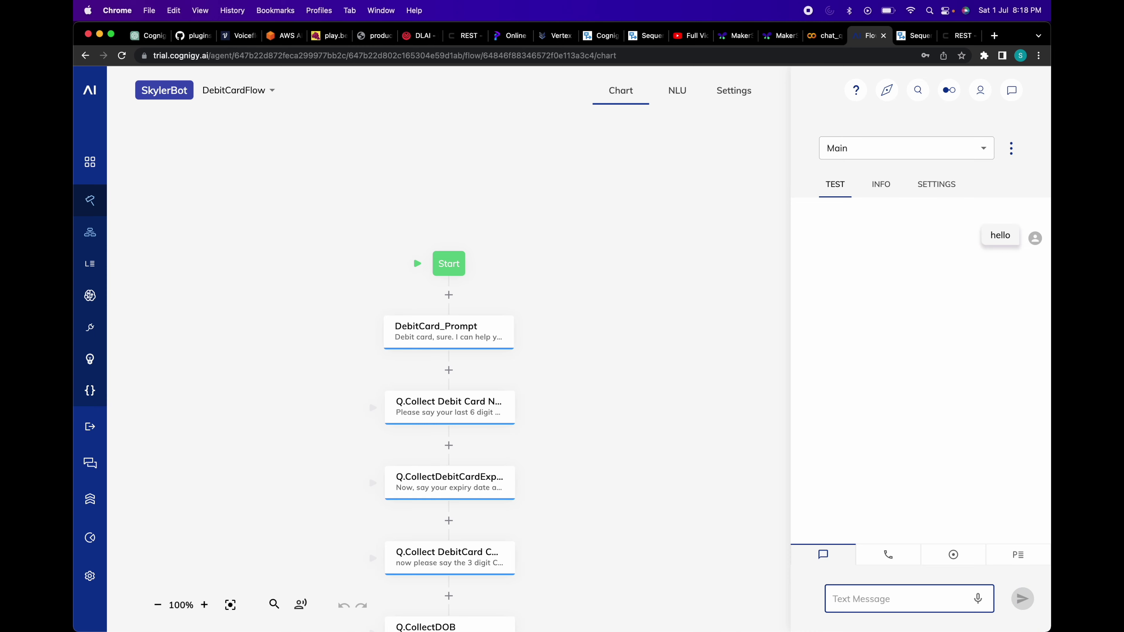